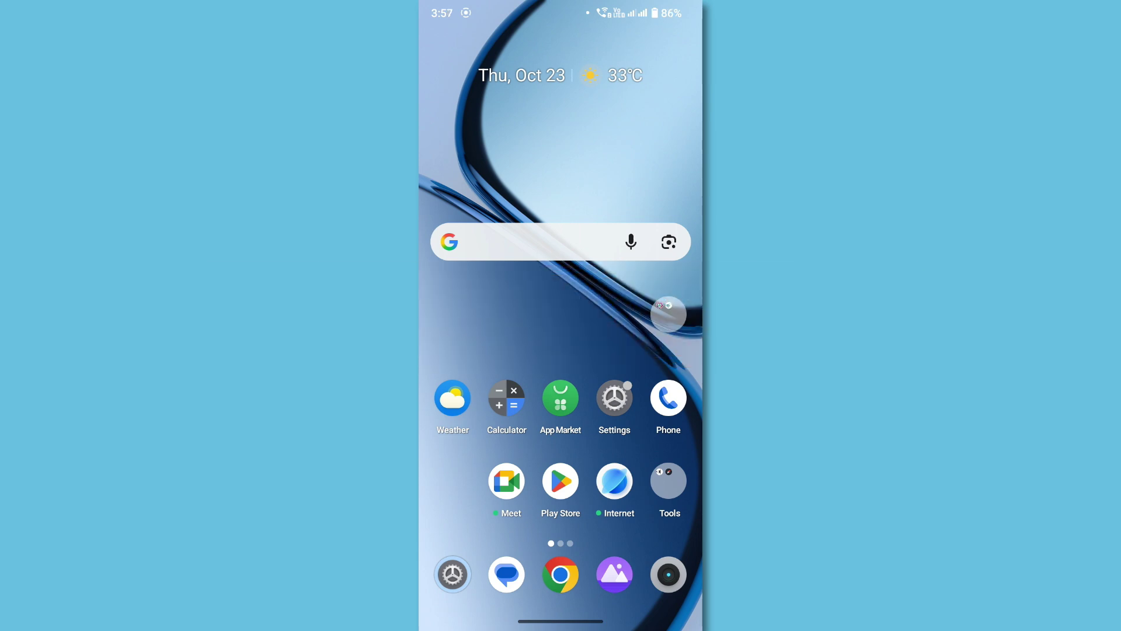
- Toggle airplane mode on and back off from the Quick Settings panel
drag(561, 9, 561, 351)
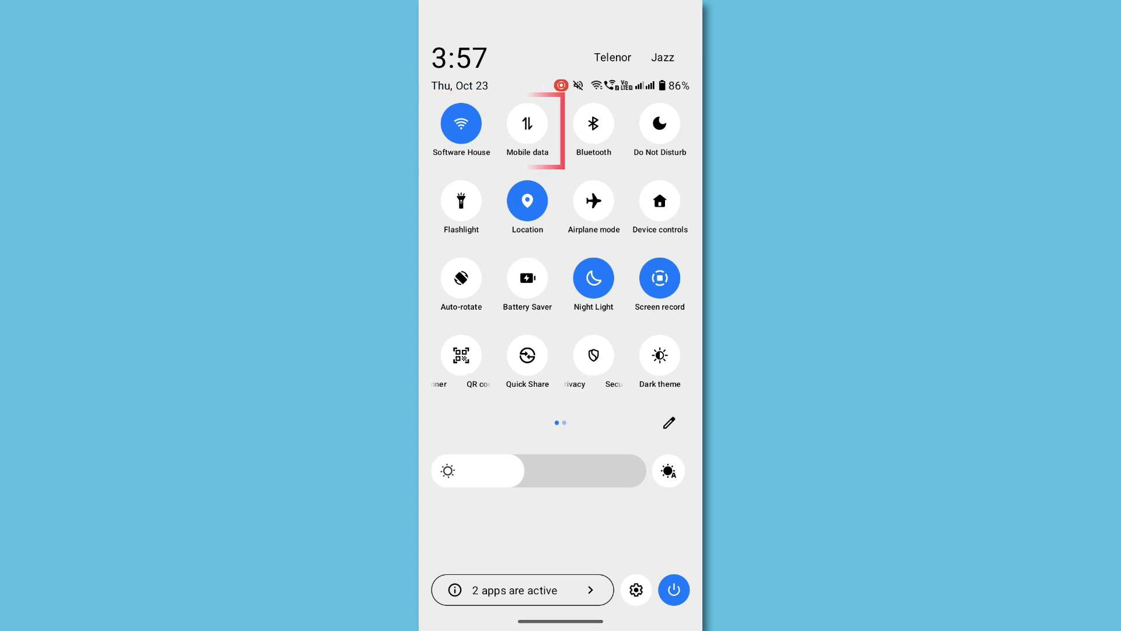
click(593, 200)
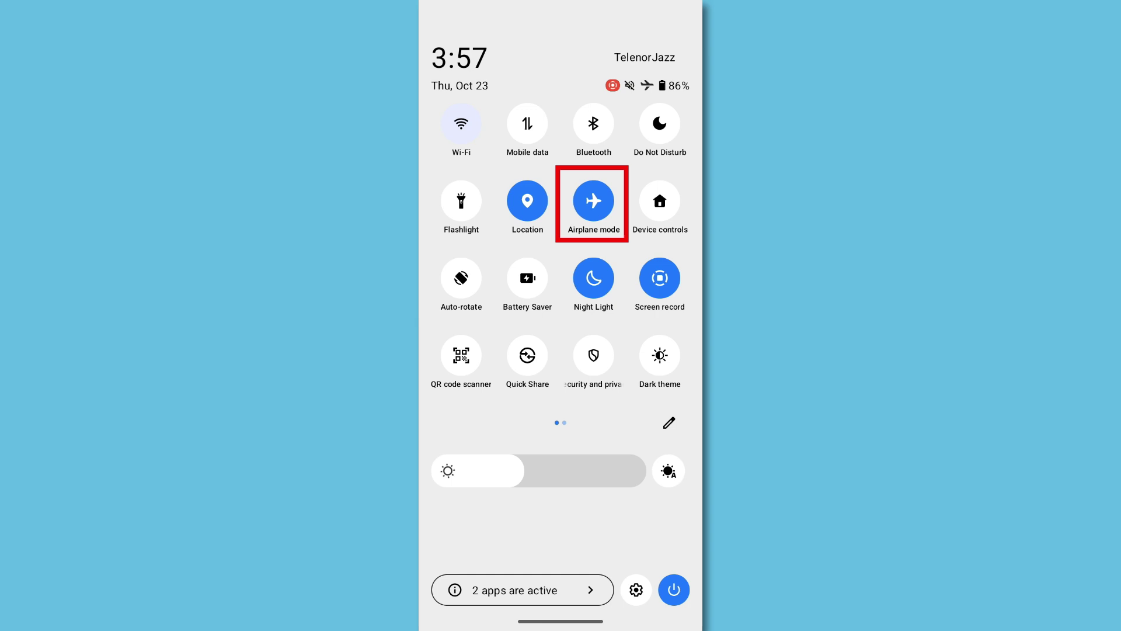
click(593, 201)
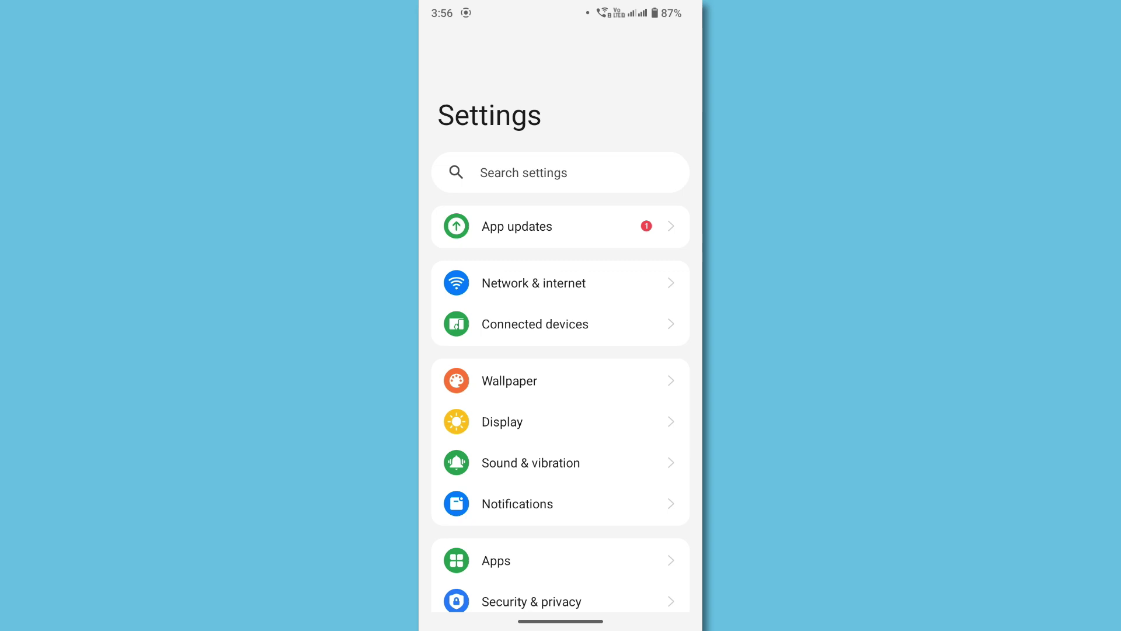
- Go from Apps to All apps, then to botim's Storage & cache page
click(561, 561)
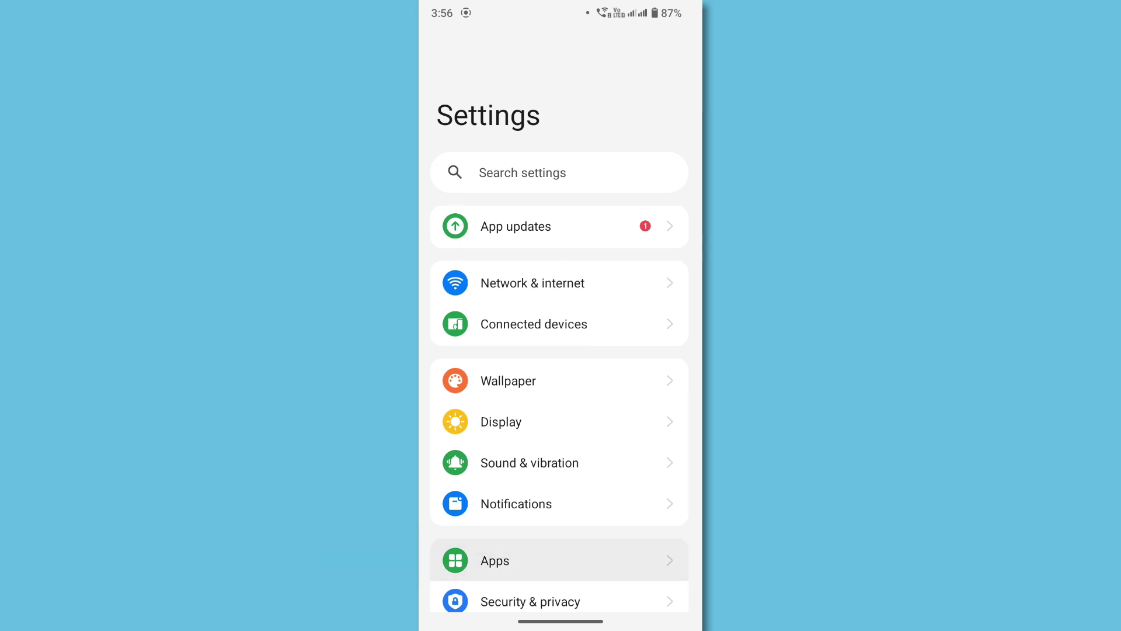
click(560, 108)
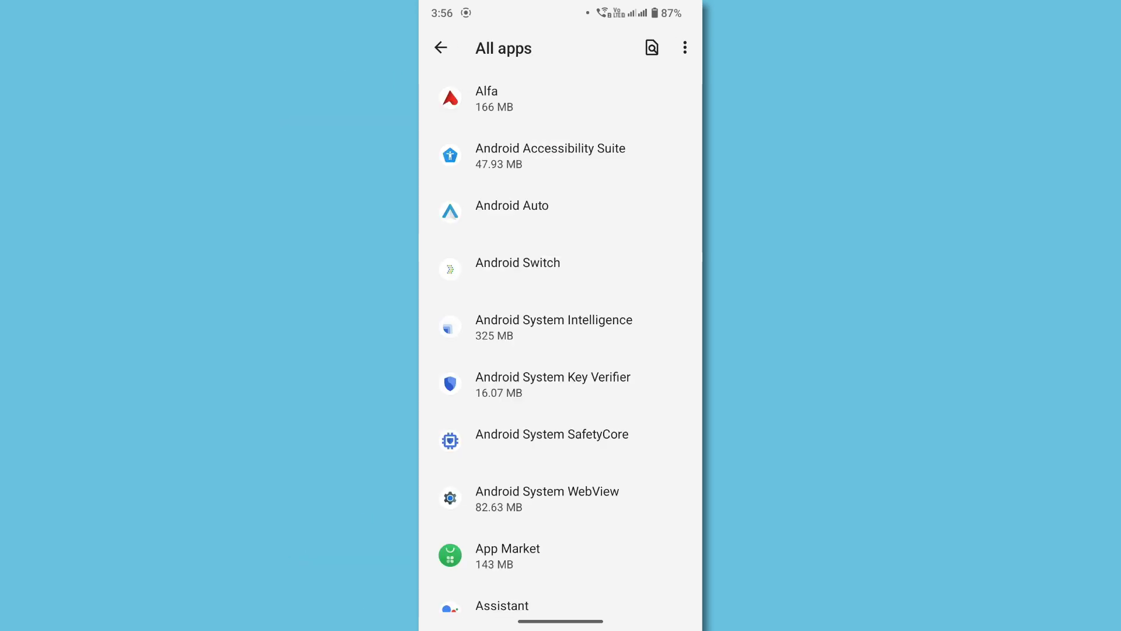
scroll(561, 351, down, 1)
scroll(561, 351, down, 1)
click(561, 580)
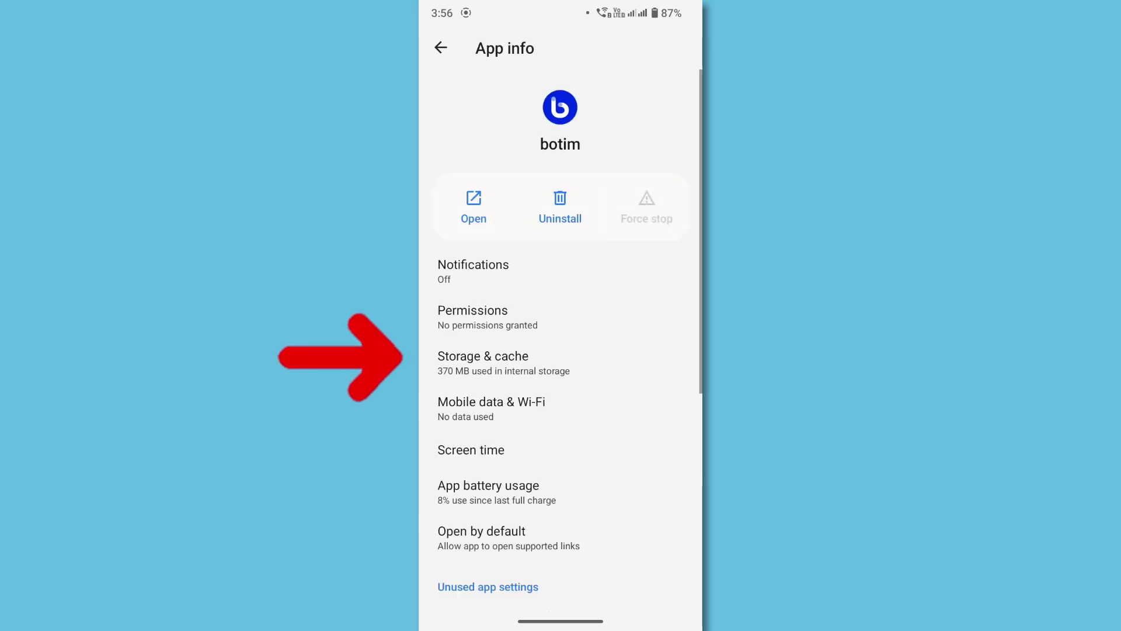
click(526, 361)
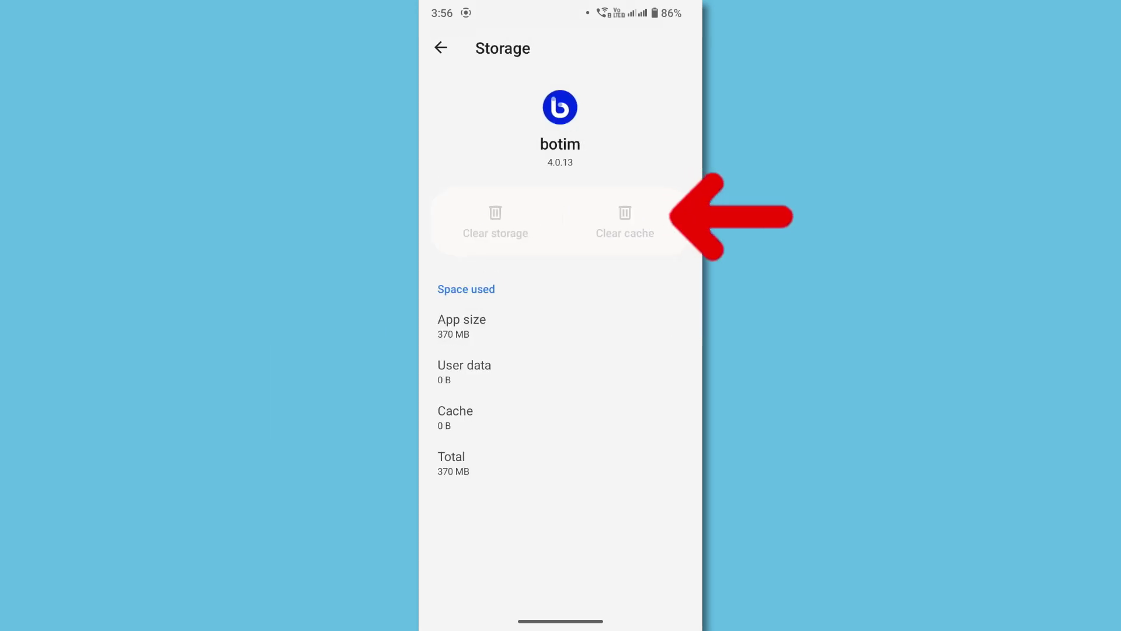